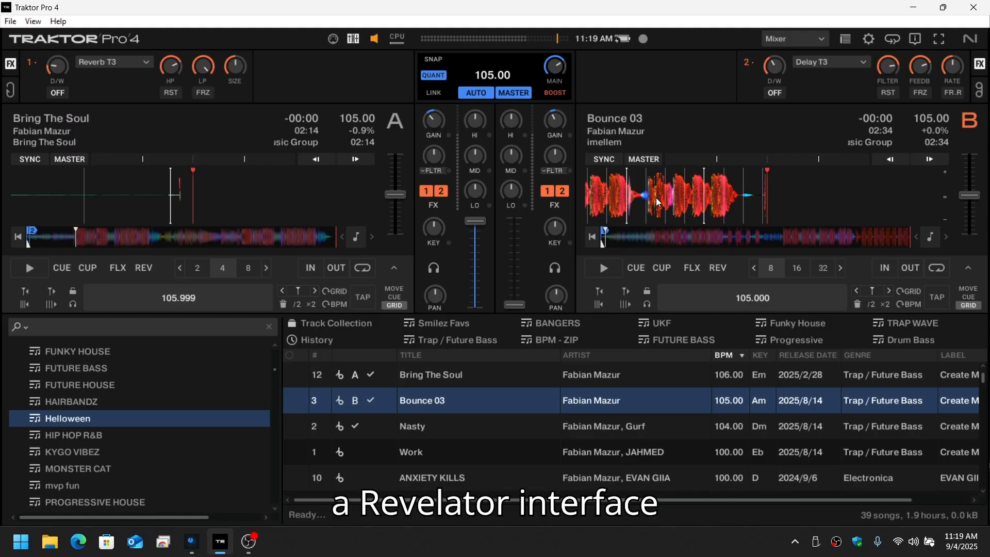
Step: Switch to the Revelator IO 44 mixer and set the Fat Channel limiter on the Mic/Inst In channel to Moderate
{"action": "mouse_move", "coordinate": [191, 541]}
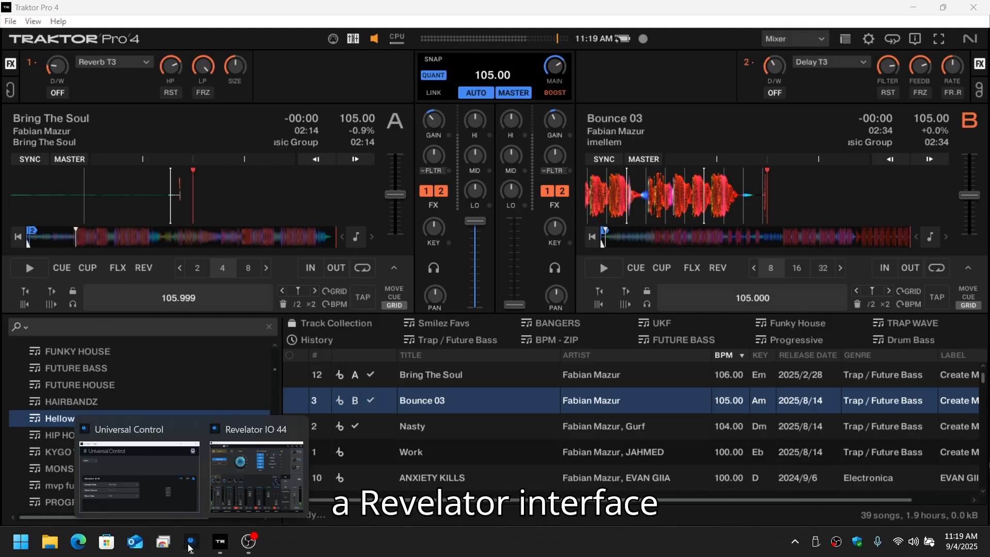
{"action": "left_click", "coordinate": [249, 446]}
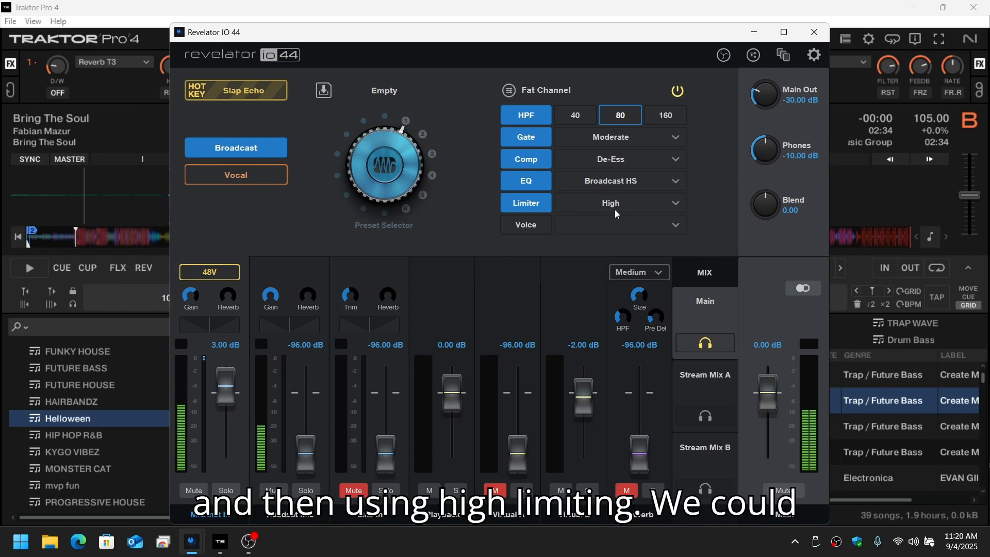
{"action": "left_click", "coordinate": [632, 201]}
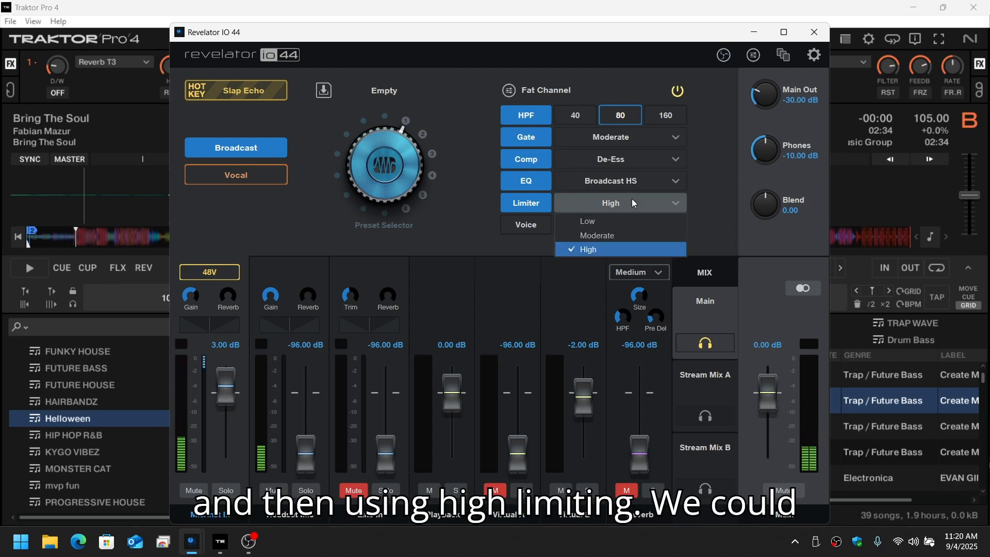
{"action": "left_click", "coordinate": [625, 233]}
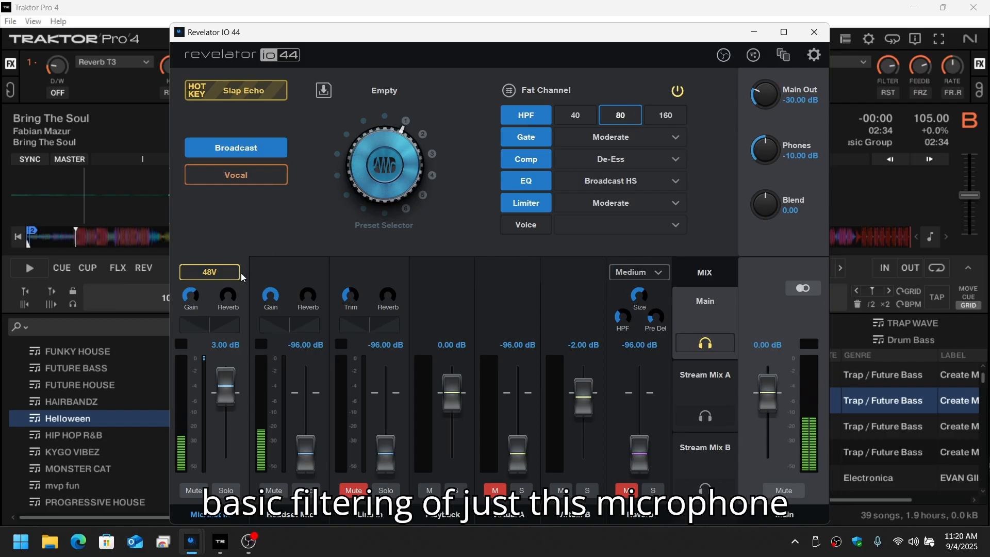
Step: Mute the unused Headset Mic channel in the main mix and select the Line In channel
{"action": "left_click", "coordinate": [281, 286]}
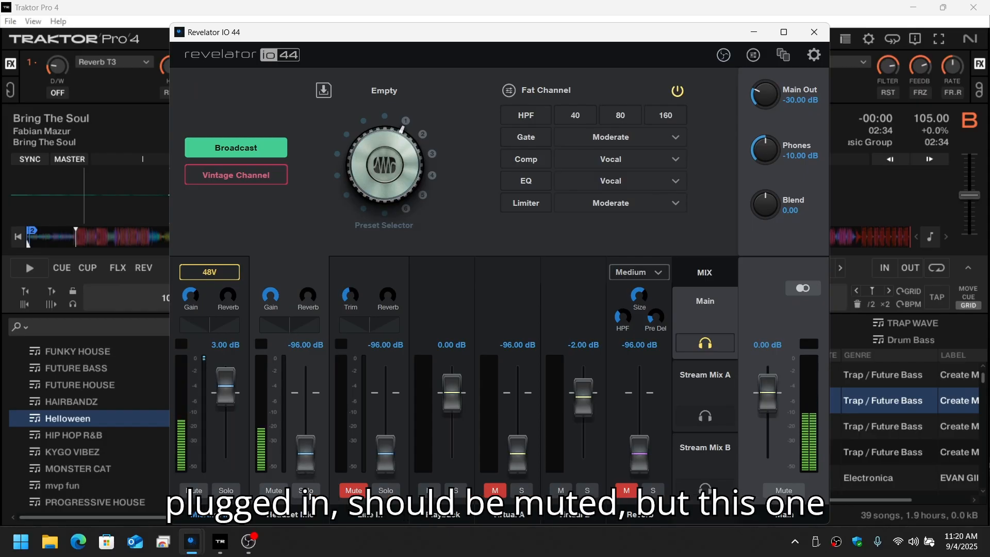
{"action": "left_click", "coordinate": [275, 490]}
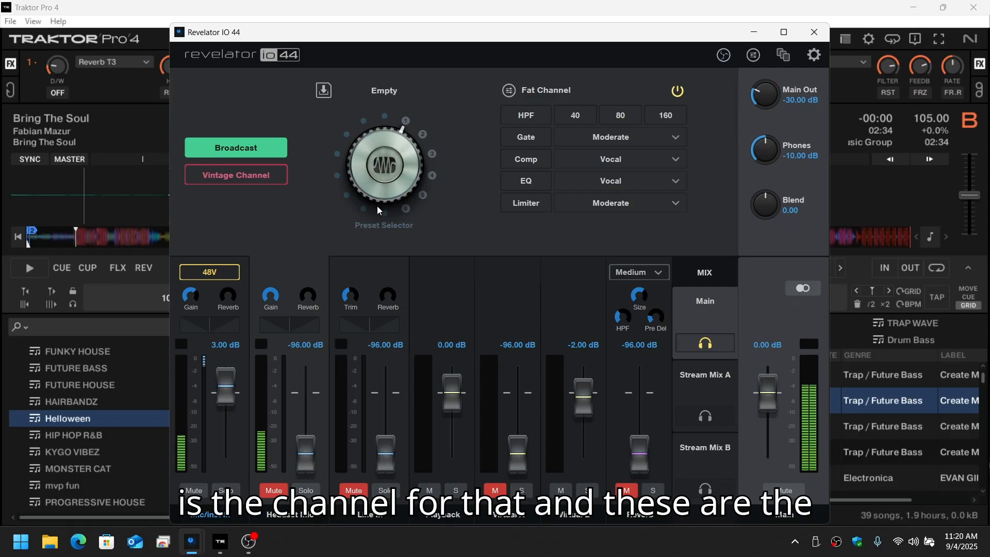
{"action": "left_click", "coordinate": [383, 278]}
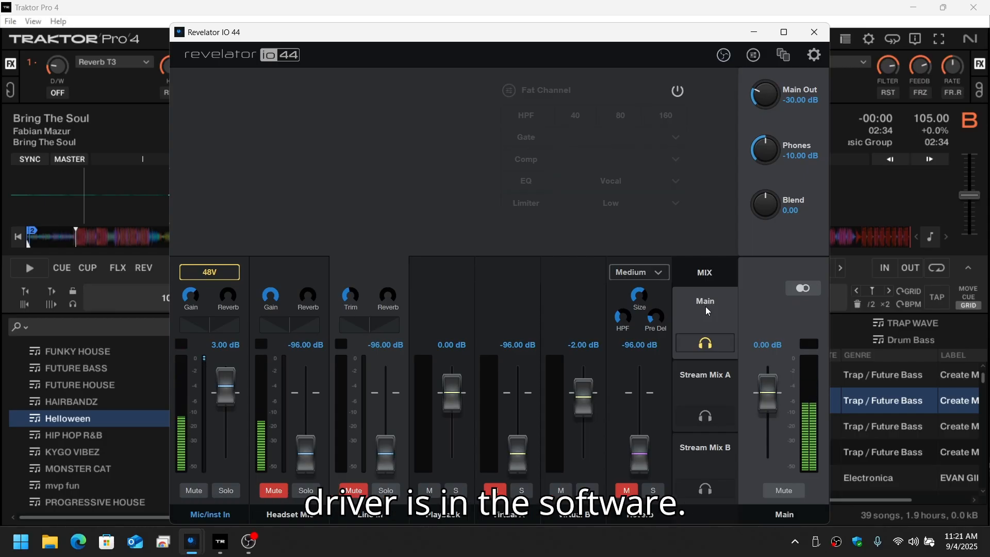
Step: Switch to Traktor Pro 4 and choose Revelator ASIO as the audio device in the audio setup preferences
{"action": "left_click", "coordinate": [220, 542]}
{"action": "left_click", "coordinate": [220, 543]}
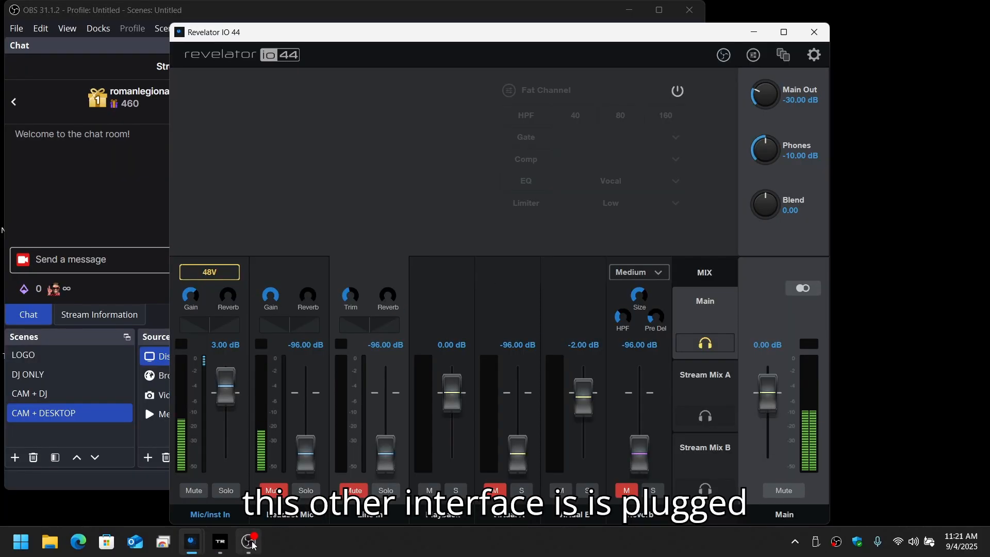
{"action": "left_click", "coordinate": [220, 542]}
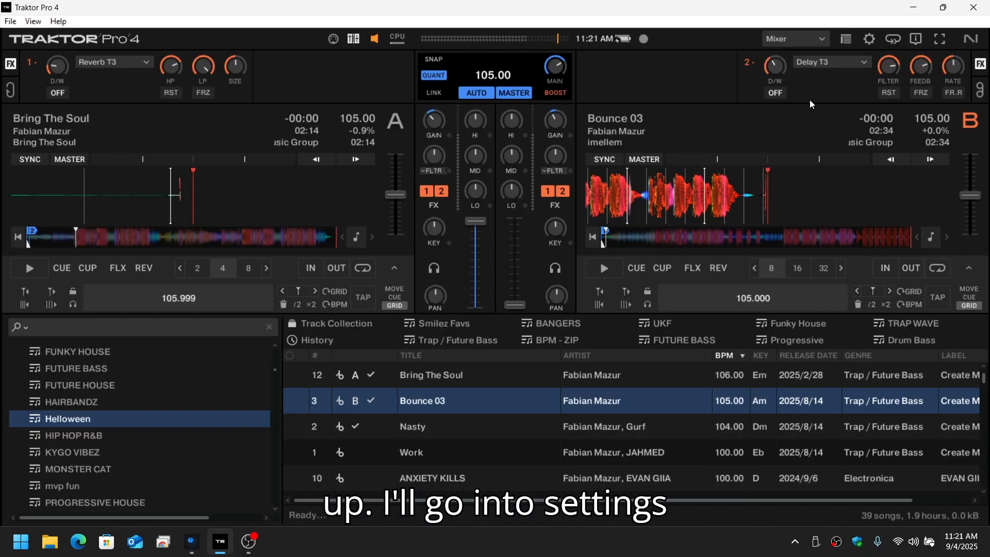
{"action": "left_click", "coordinate": [869, 39]}
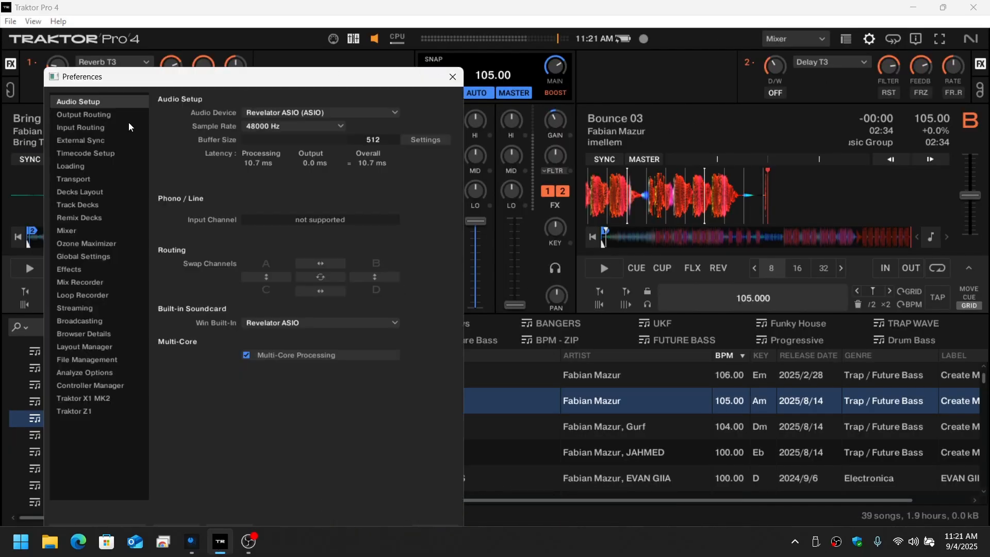
{"action": "left_click", "coordinate": [259, 113]}
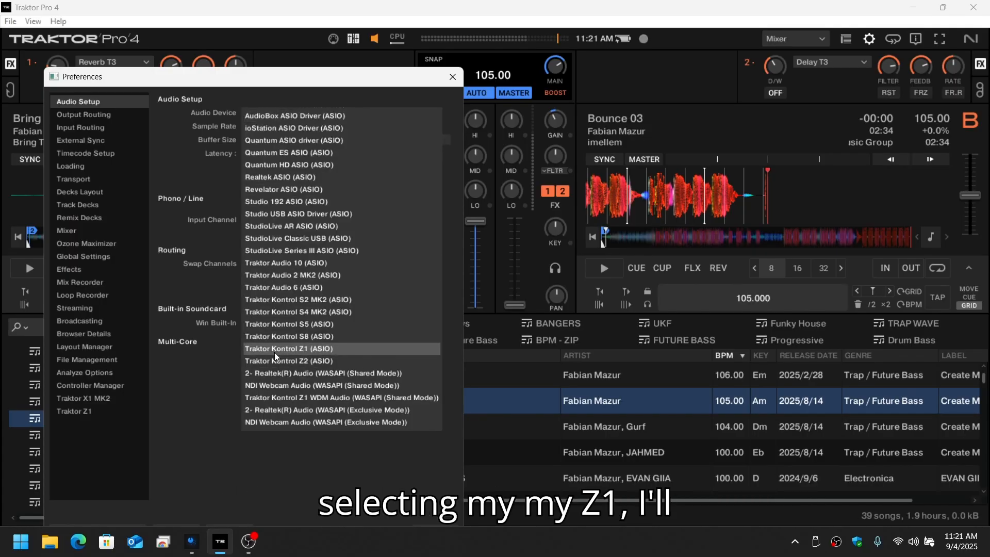
{"action": "left_click", "coordinate": [300, 194]}
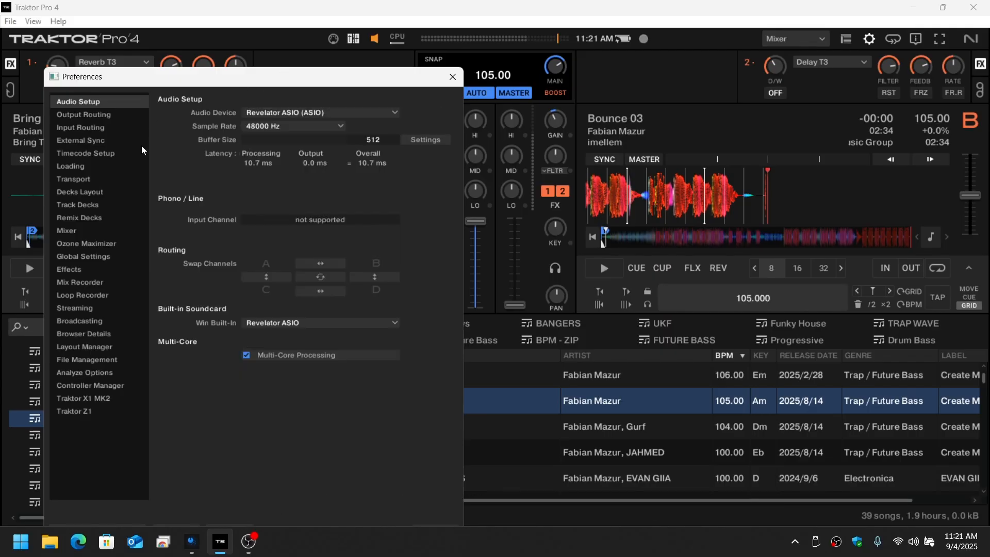
Step: Route the left master output to 3: Virtual Output A L in the output routing preferences, and close the preferences
{"action": "left_click", "coordinate": [111, 115]}
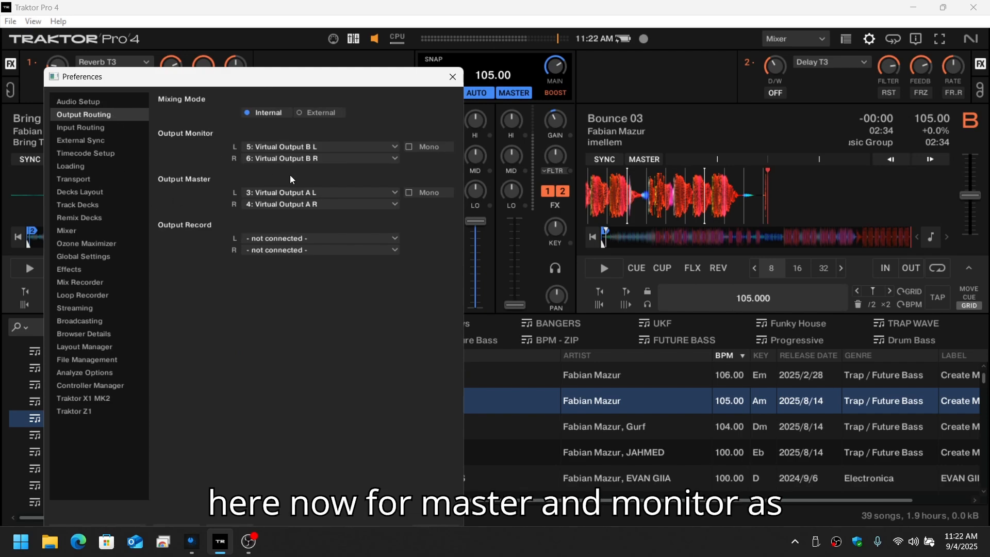
{"action": "left_click", "coordinate": [297, 194]}
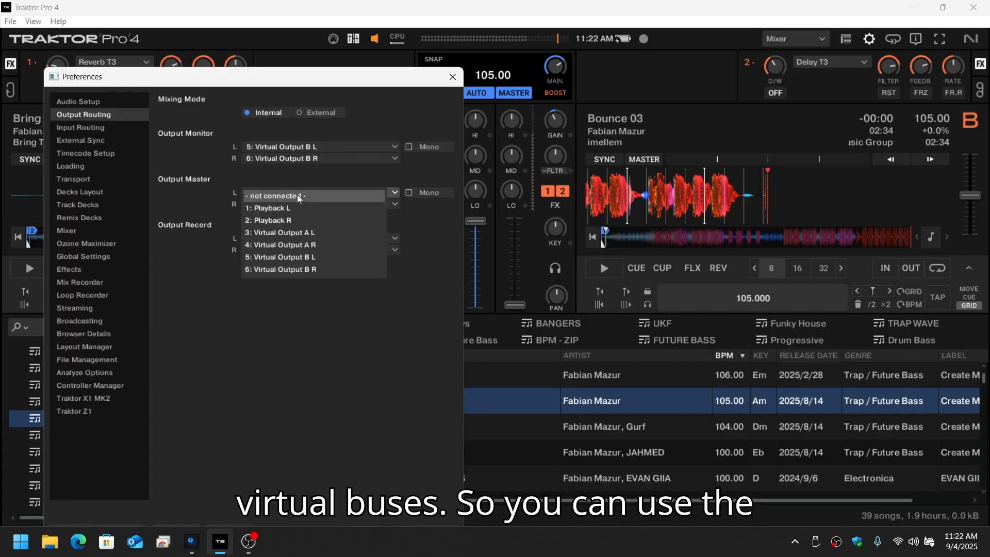
{"action": "left_click", "coordinate": [306, 234]}
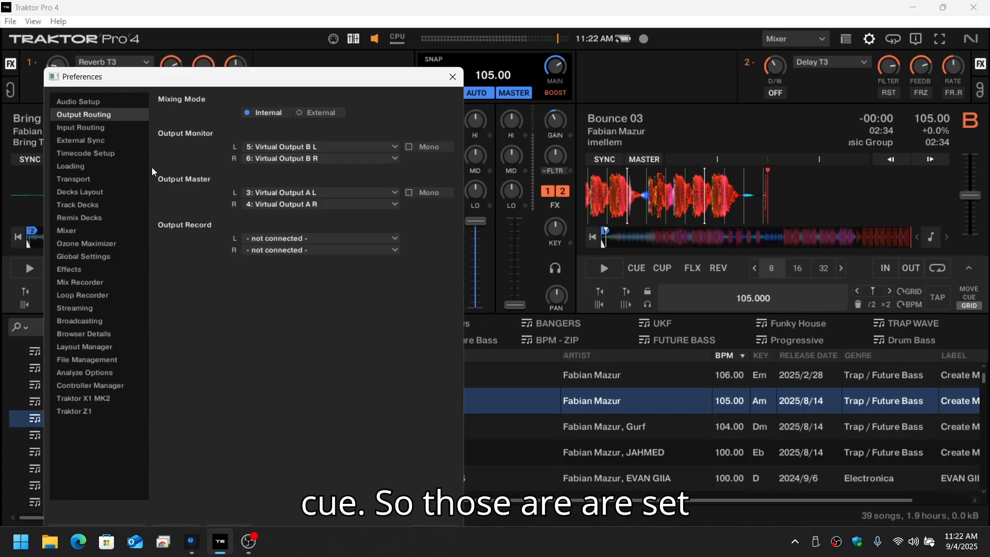
{"action": "left_click", "coordinate": [86, 100]}
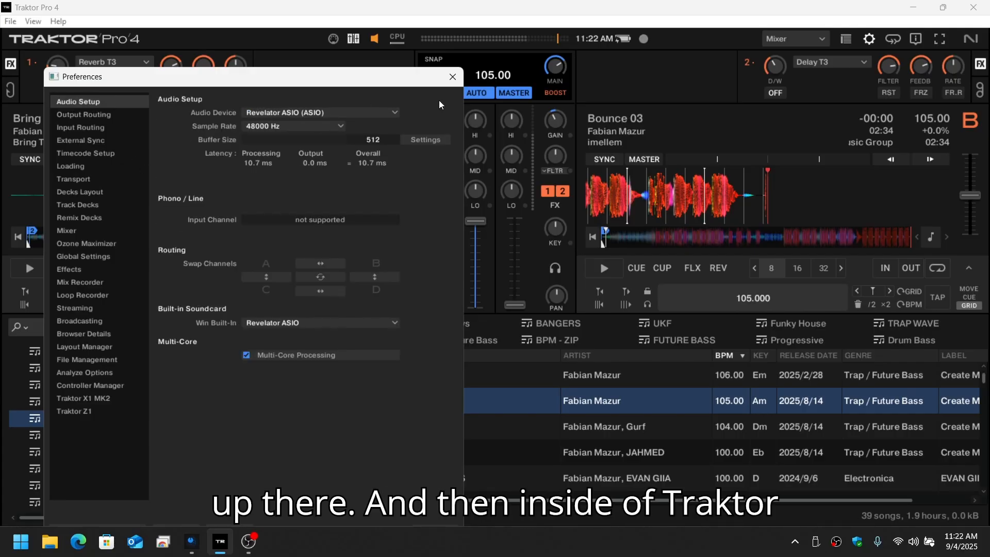
{"action": "left_click", "coordinate": [453, 76]}
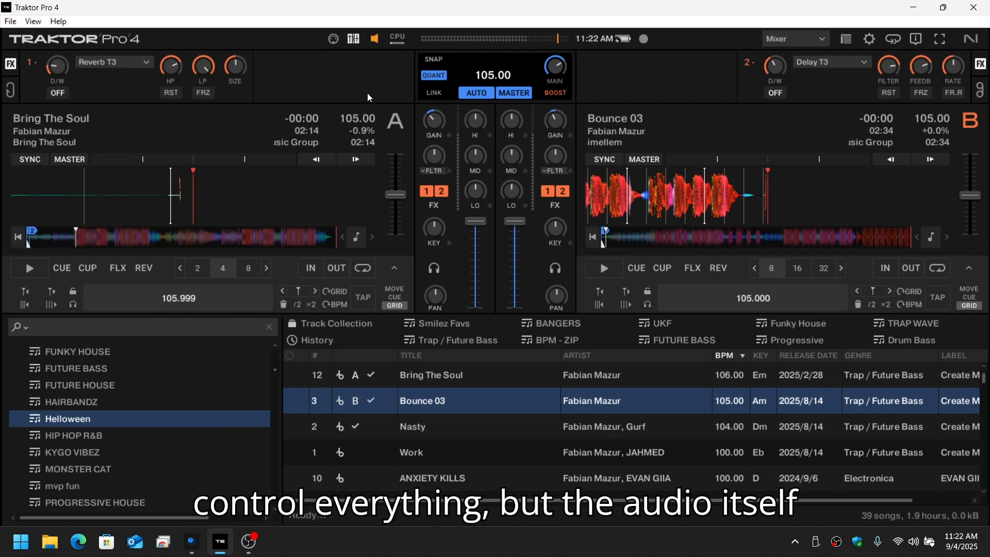
Step: Review the main volume control and the Ozone Maximizer preferences
{"action": "mouse_move", "coordinate": [556, 78]}
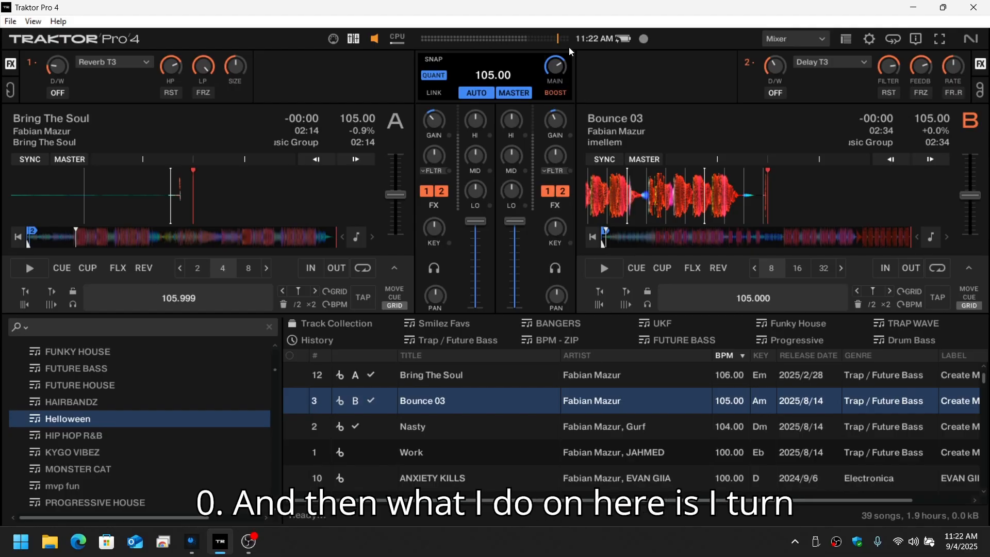
{"action": "left_click", "coordinate": [869, 39]}
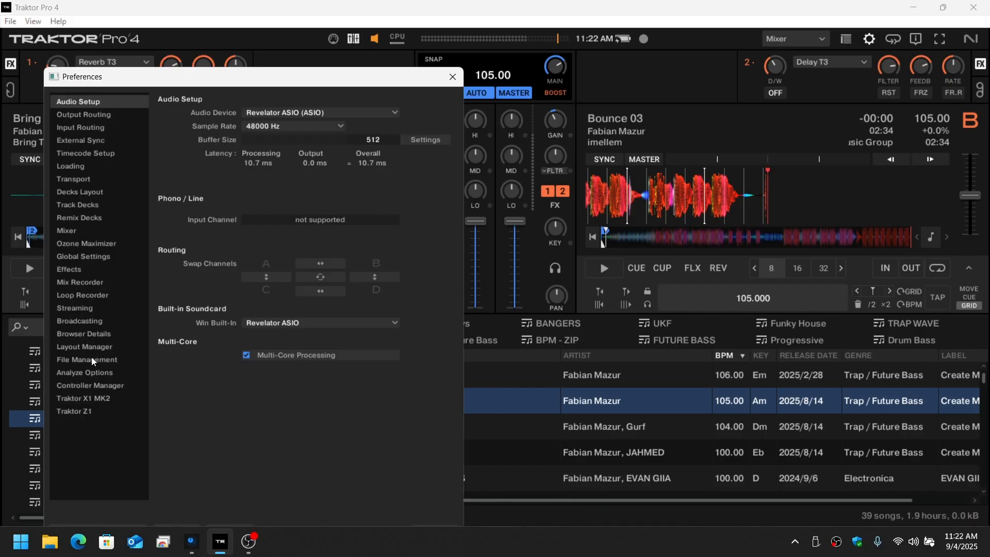
{"action": "left_click", "coordinate": [80, 243]}
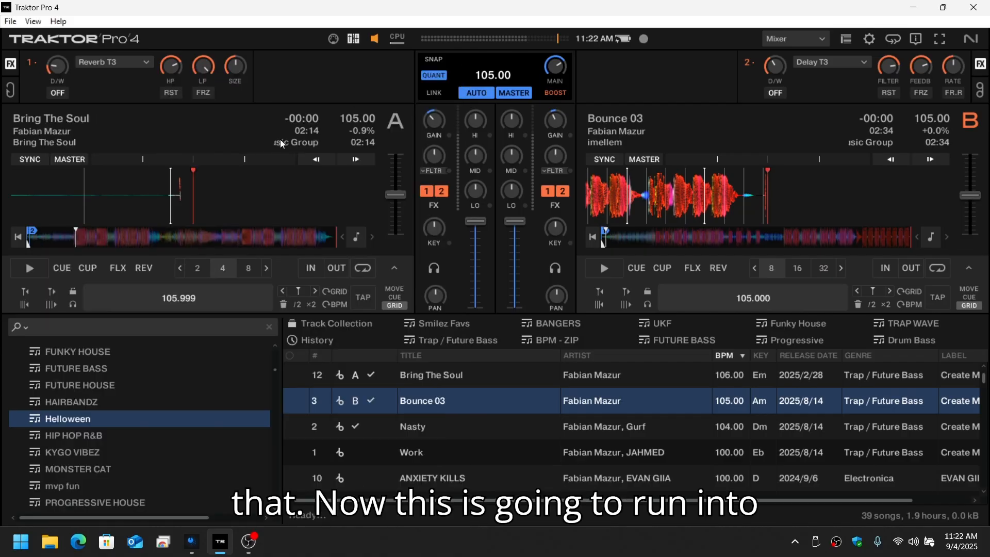
Step: Switch to the Revelator IO 44 mixer and set the Virtual B level in the main mix to 0 dB
{"action": "right_click", "coordinate": [192, 542]}
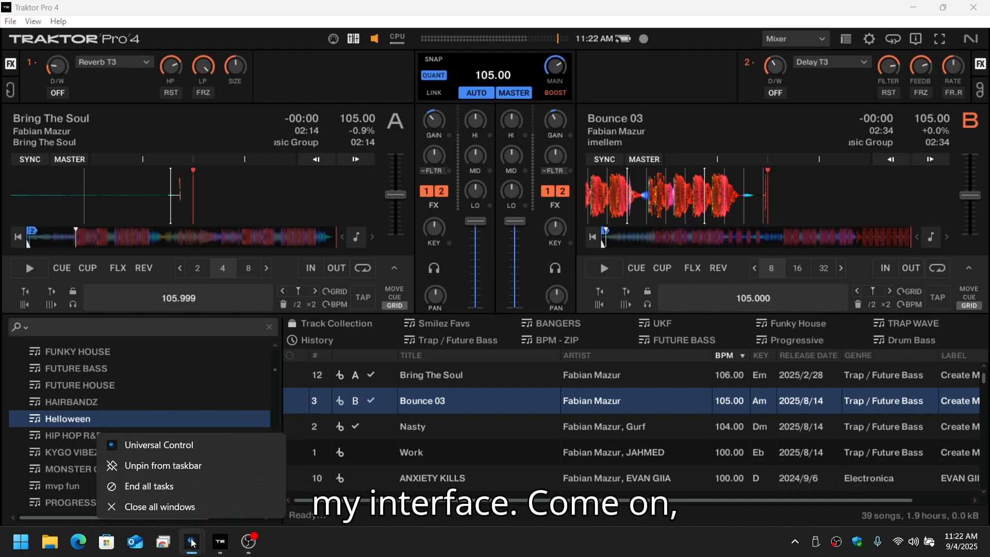
{"action": "left_click", "coordinate": [191, 542]}
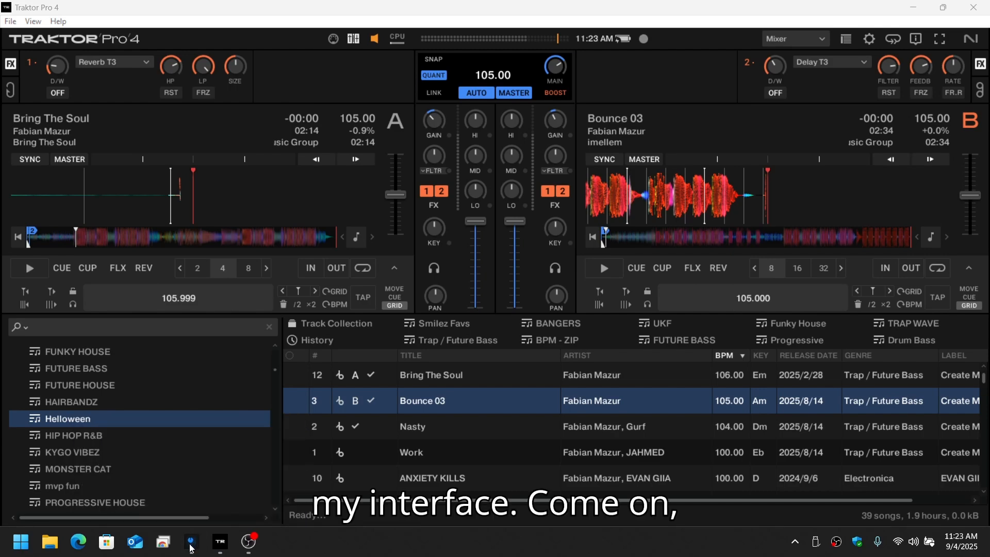
{"action": "mouse_move", "coordinate": [191, 548]}
{"action": "left_click", "coordinate": [260, 464]}
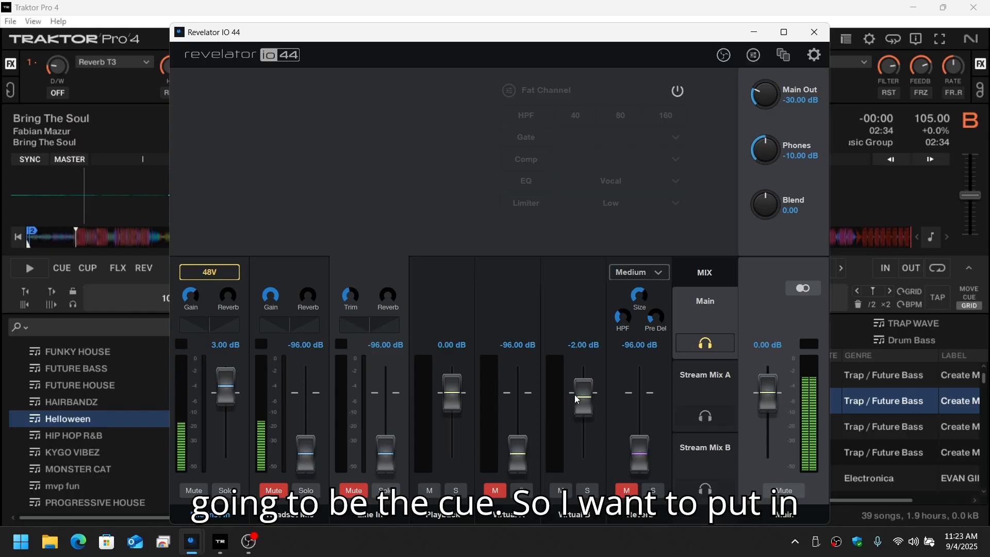
{"action": "left_click", "coordinate": [584, 343]}
{"action": "type", "text": "0"}
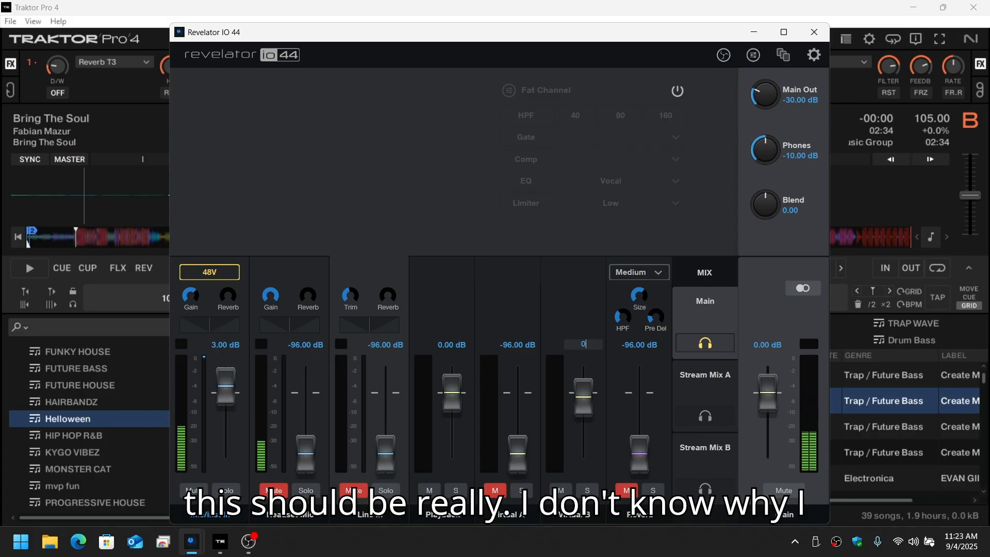
{"action": "key", "text": "Return"}
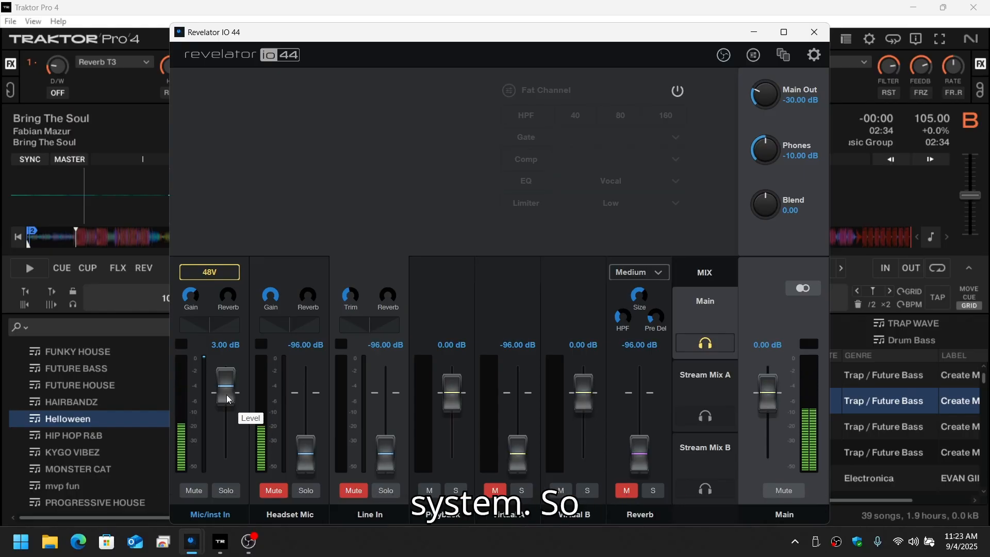
Step: Set the Mic/Inst In level in the main mix to 0 dB
{"action": "left_click", "coordinate": [222, 343]}
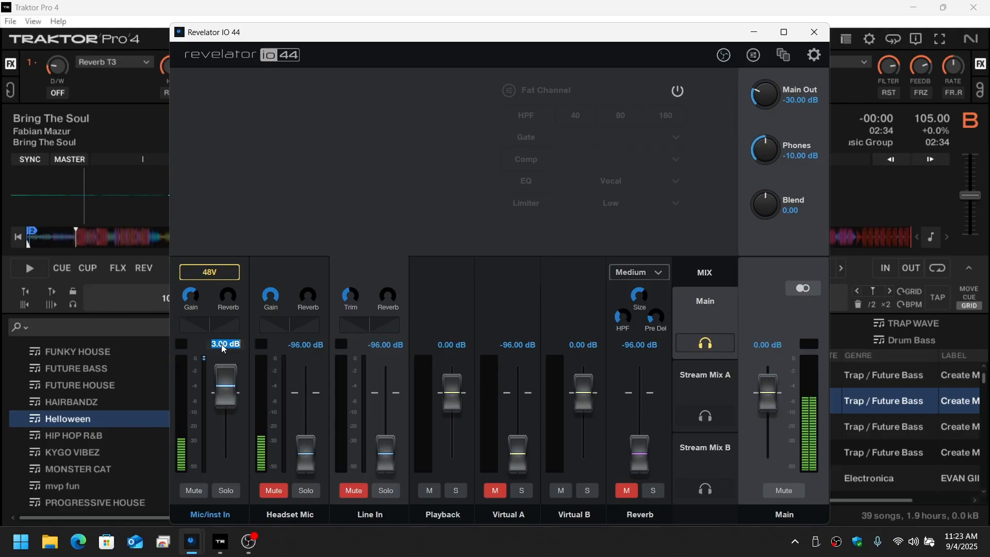
{"action": "type", "text": "0"}
{"action": "key", "text": "Return"}
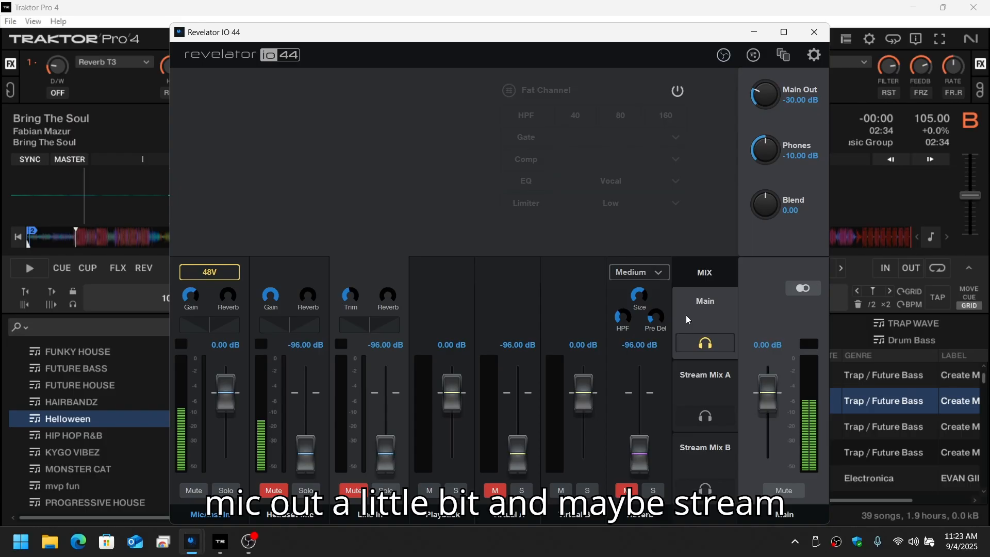
Step: Set the Mic/Inst In level in Stream Mix A to 0 dB and compare that mix with the main mix
{"action": "left_click", "coordinate": [722, 391]}
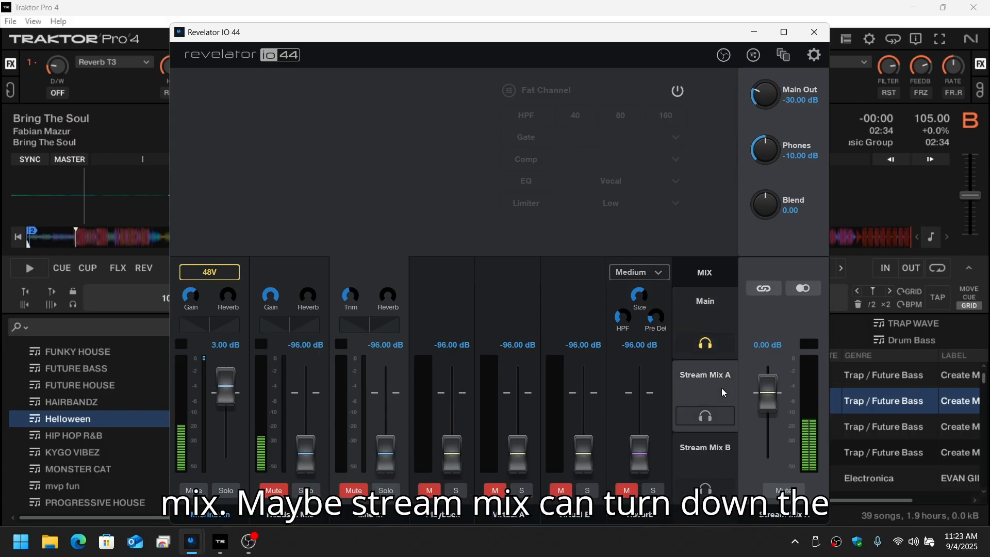
{"action": "double_click", "coordinate": [215, 345]}
{"action": "type", "text": "0"}
{"action": "key", "text": "Return"}
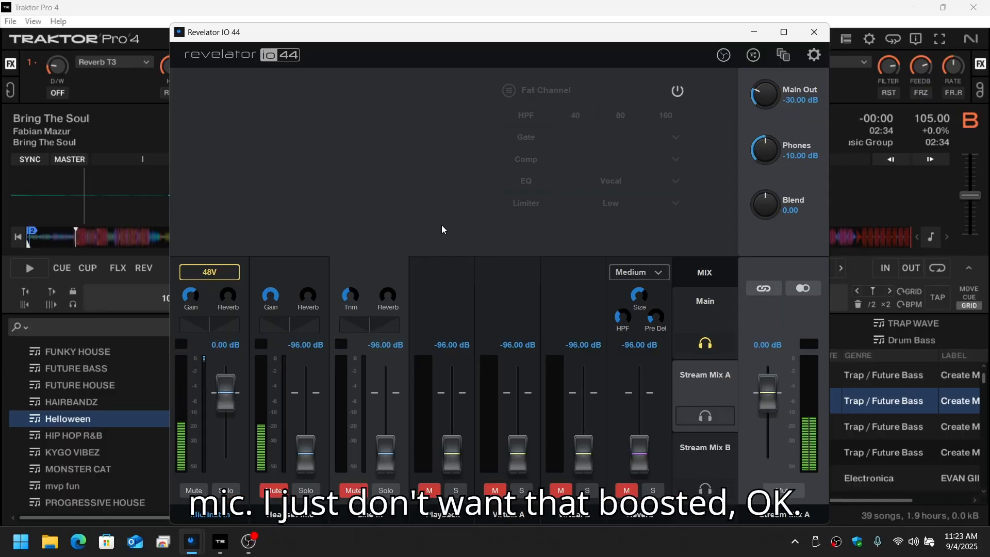
{"action": "left_click", "coordinate": [717, 321]}
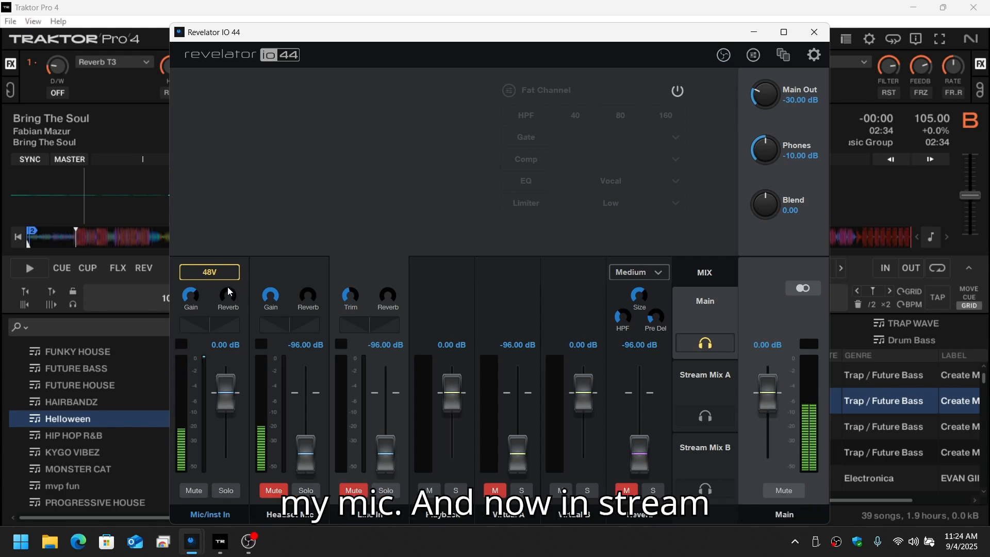
{"action": "left_click", "coordinate": [719, 388]}
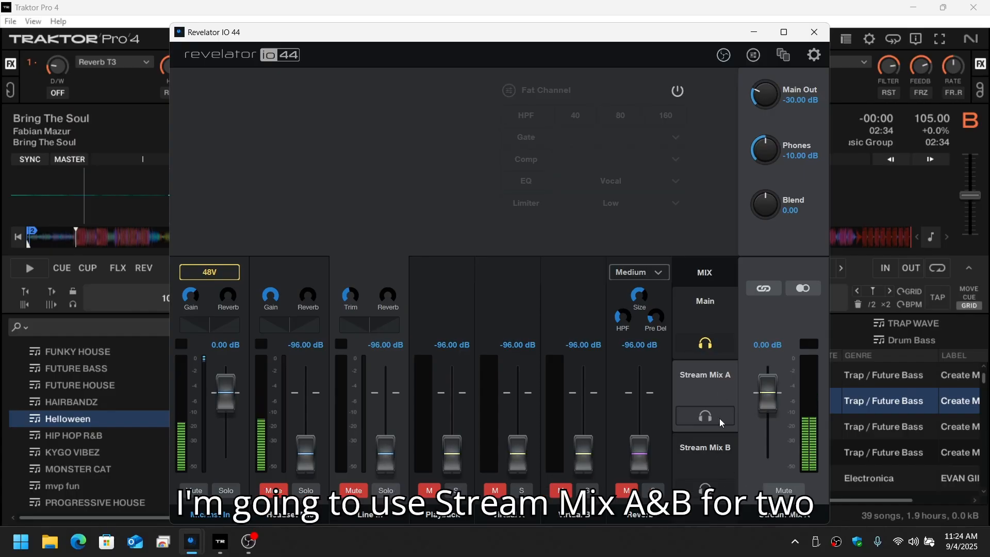
Step: Switch to OBS and review the Mic/Auxiliary device assignments for Stream Mix A and B in the audio settings
{"action": "left_click", "coordinate": [254, 538]}
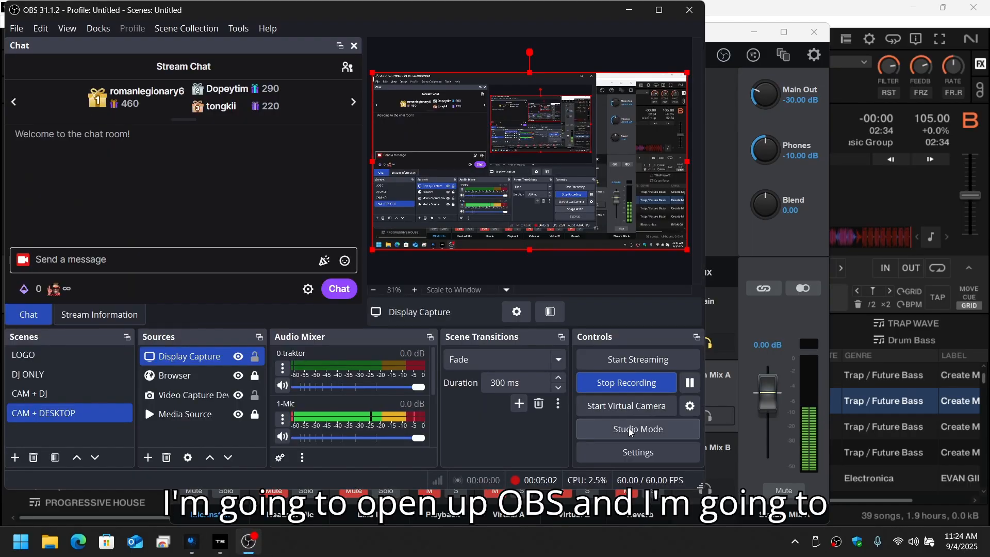
{"action": "left_click", "coordinate": [639, 452]}
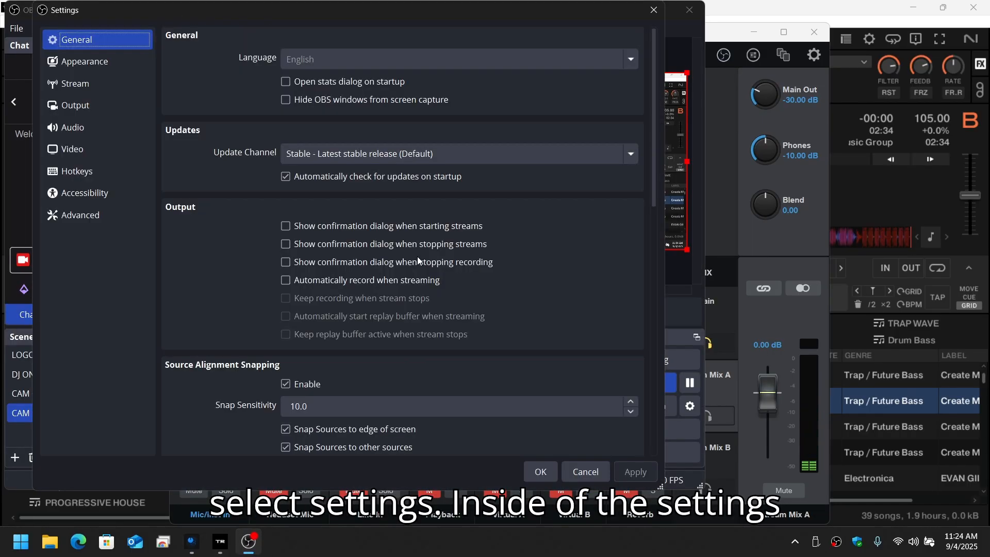
{"action": "left_click", "coordinate": [77, 128]}
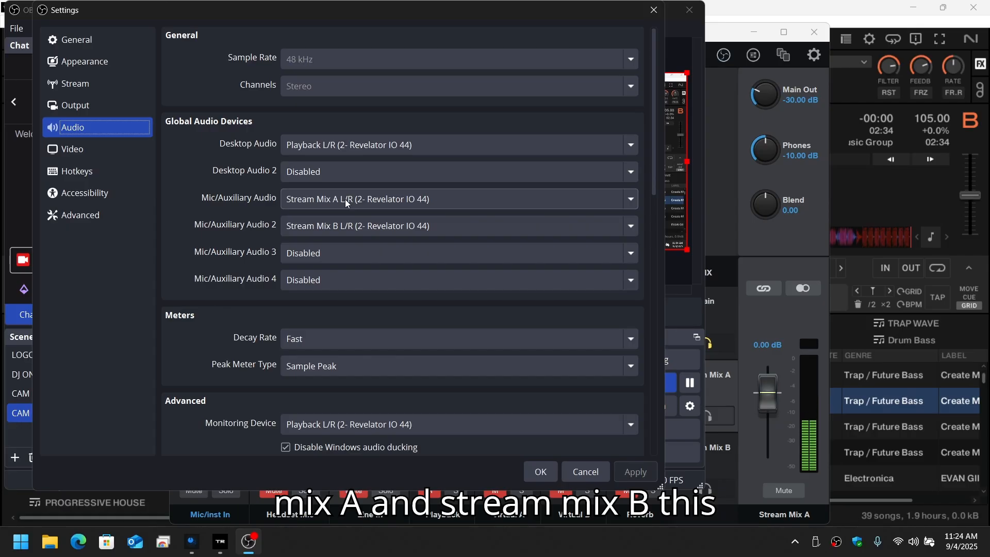
{"action": "left_click", "coordinate": [537, 478]}
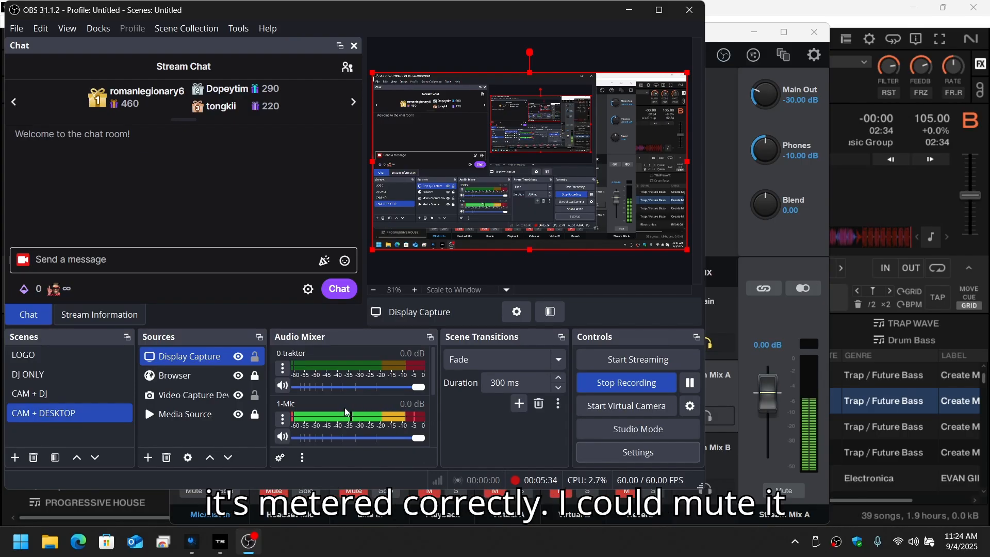
Step: Mute the 1-Mic channel in the audio mixer as a test and unmute it again
{"action": "left_click", "coordinate": [283, 437]}
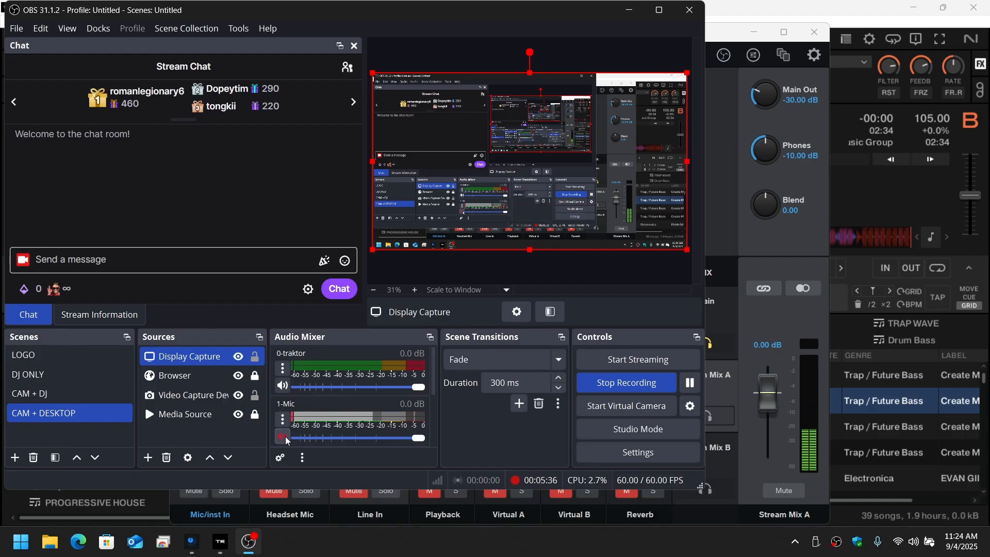
{"action": "left_click", "coordinate": [287, 440]}
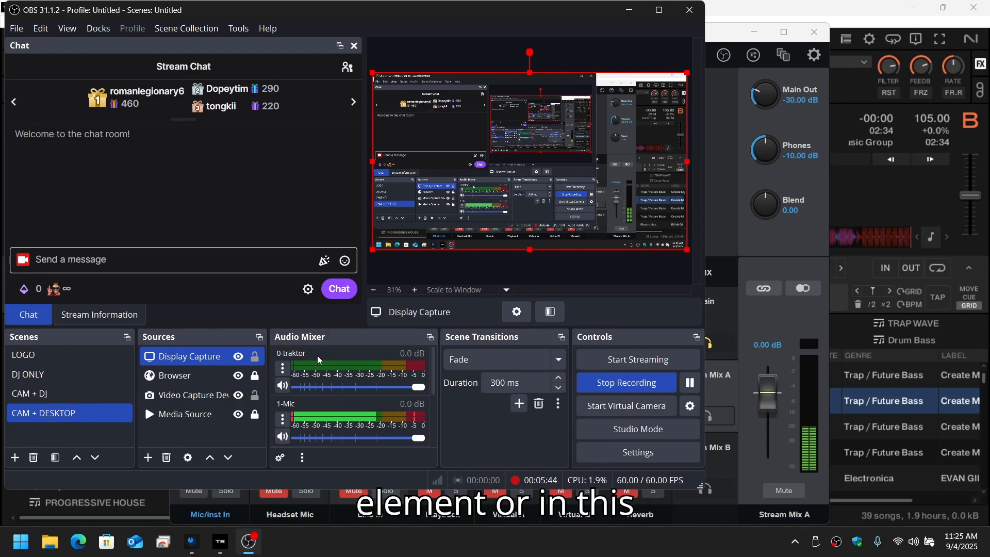
Step: Open the audio filters of the 0-traktor channel and review the Compressor settings and its Sidechain/Ducking Source options
{"action": "left_click", "coordinate": [284, 369]}
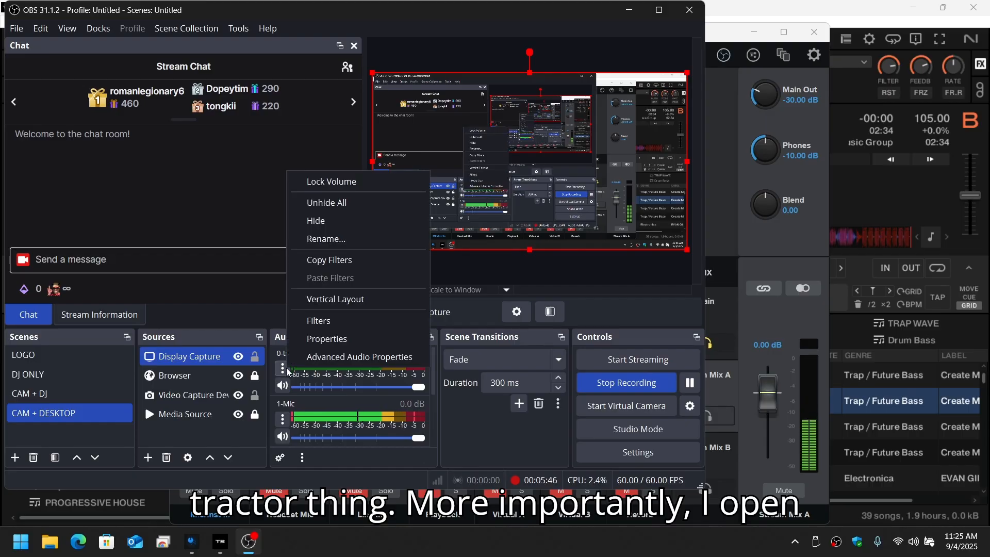
{"action": "left_click", "coordinate": [332, 320]}
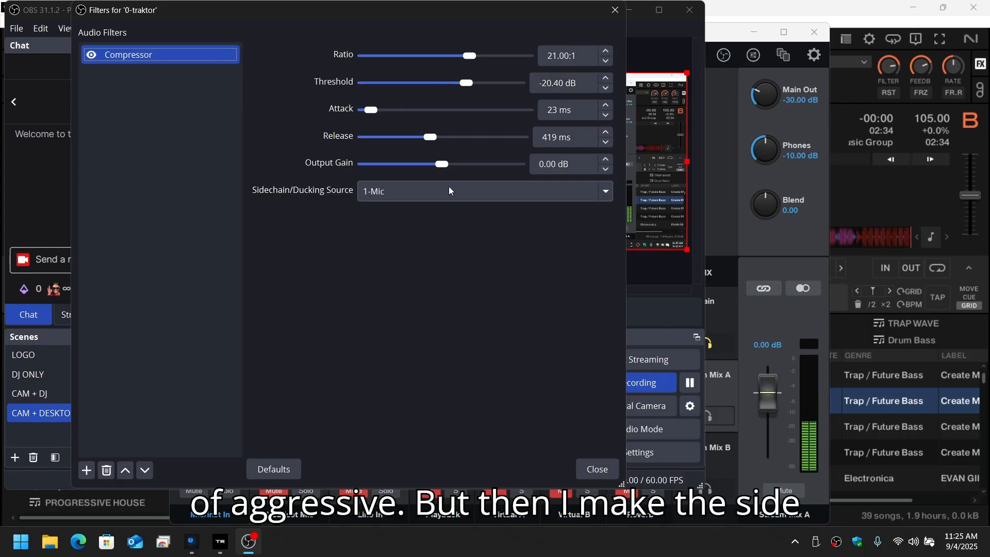
{"action": "left_click", "coordinate": [367, 195]}
{"action": "left_click", "coordinate": [367, 196]}
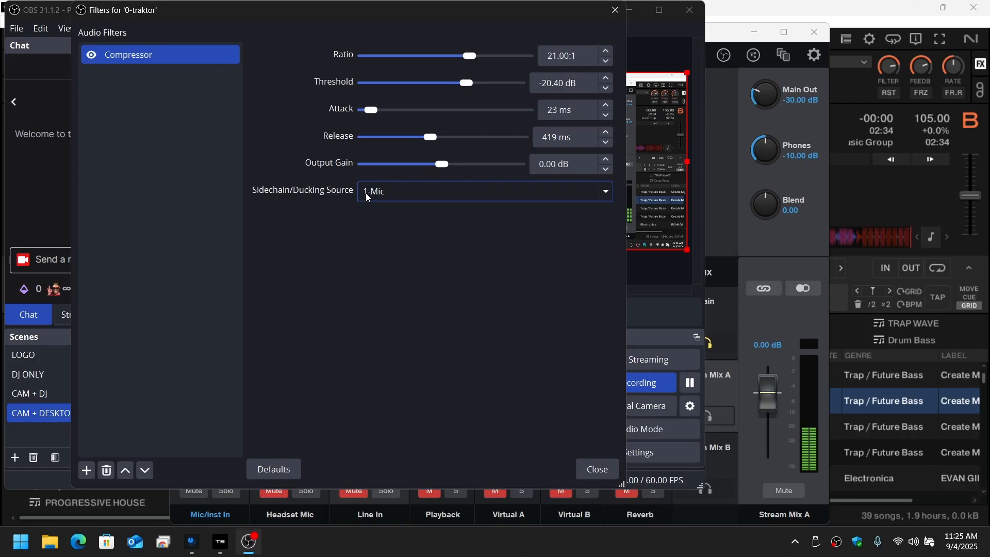
{"action": "left_click", "coordinate": [367, 196]}
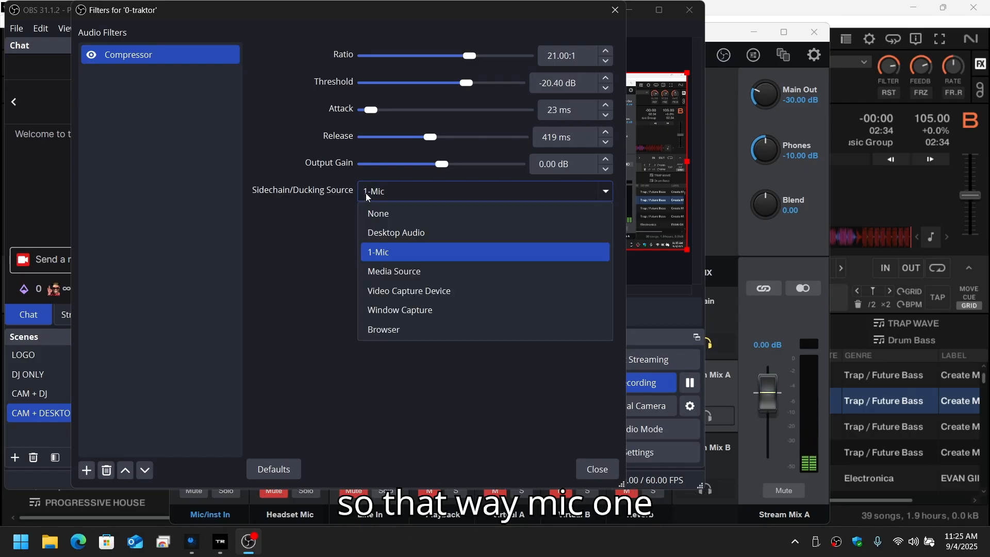
{"action": "left_click", "coordinate": [368, 196]}
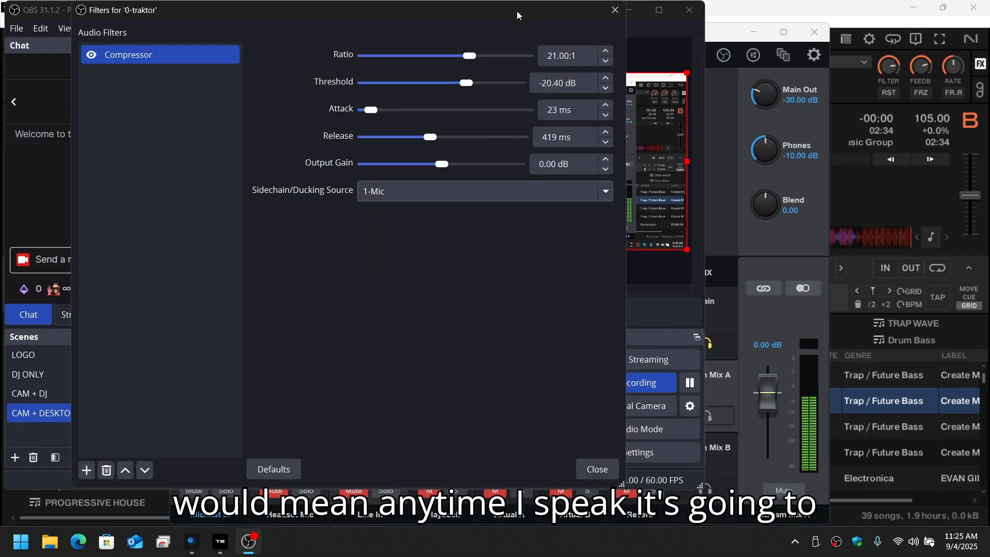
{"action": "left_click", "coordinate": [618, 11]}
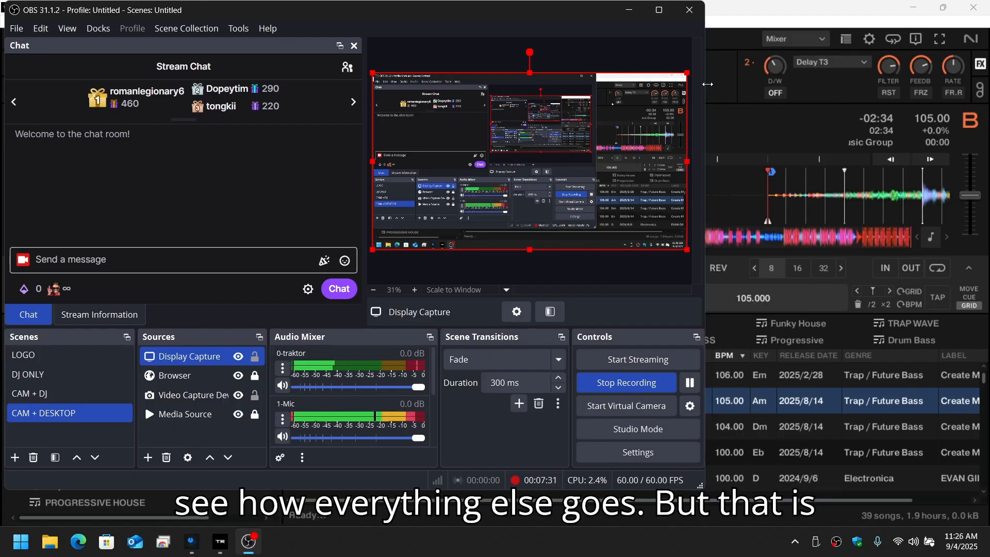
Step: Bring Traktor Pro 4 to the front, return to OBS and switch to the DJ ONLY scene
{"action": "left_click", "coordinate": [727, 192]}
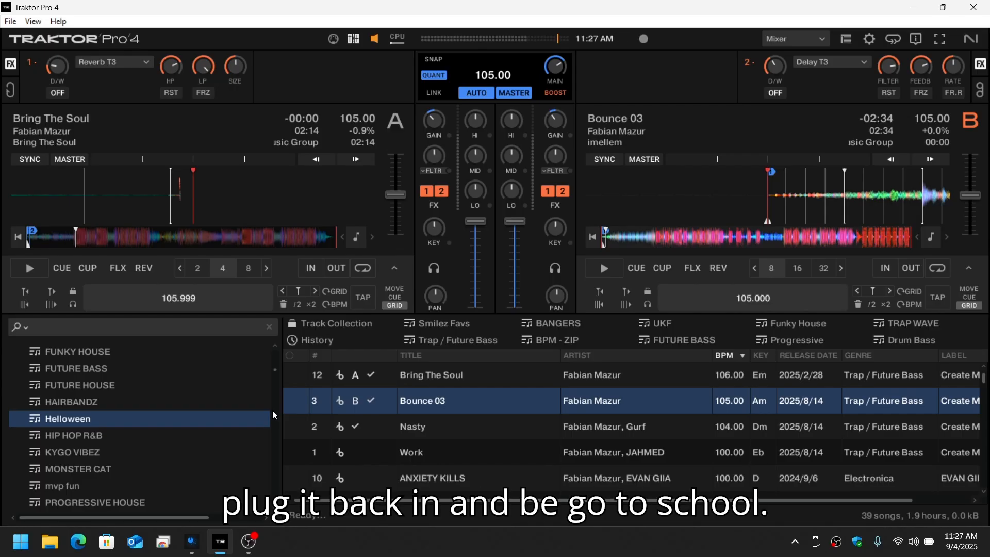
{"action": "left_click", "coordinate": [255, 542]}
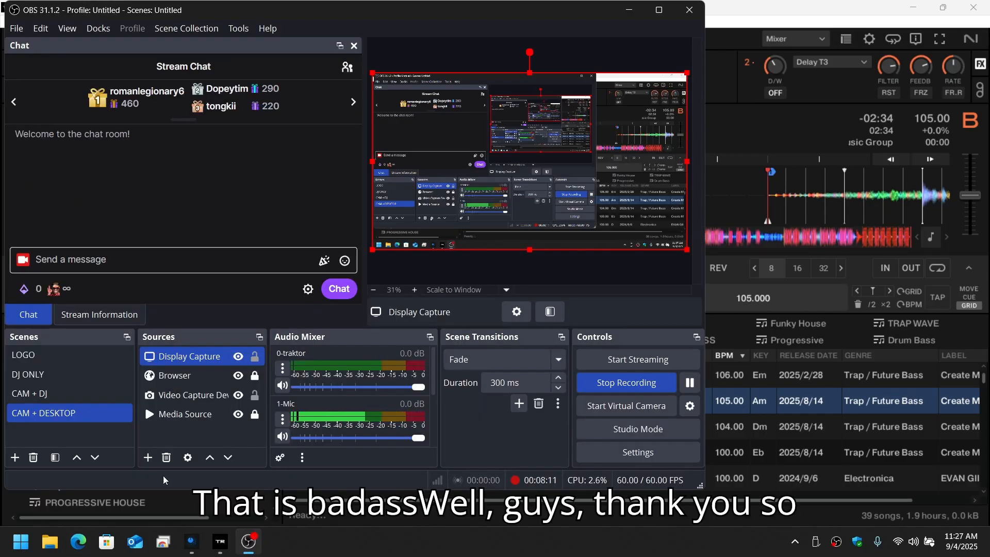
{"action": "left_click", "coordinate": [28, 374]}
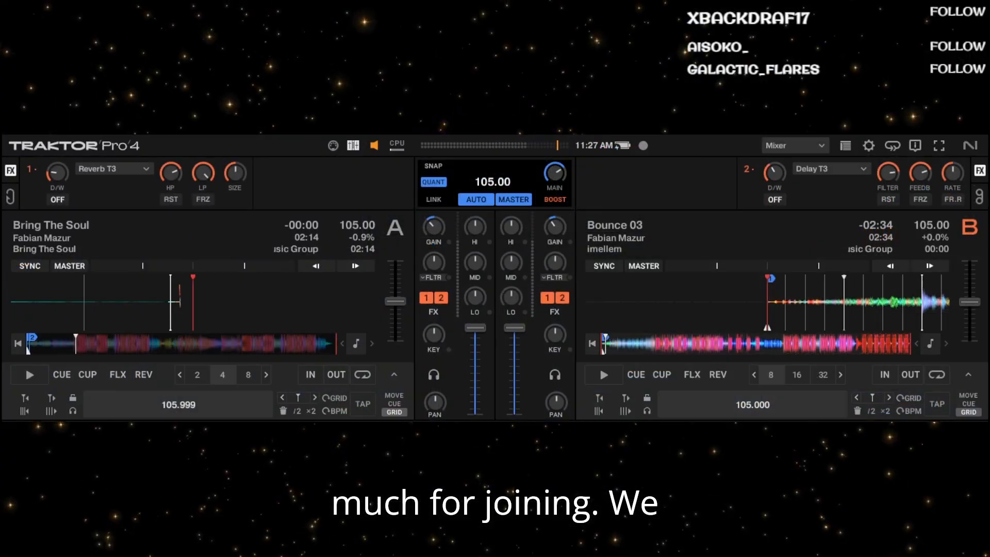